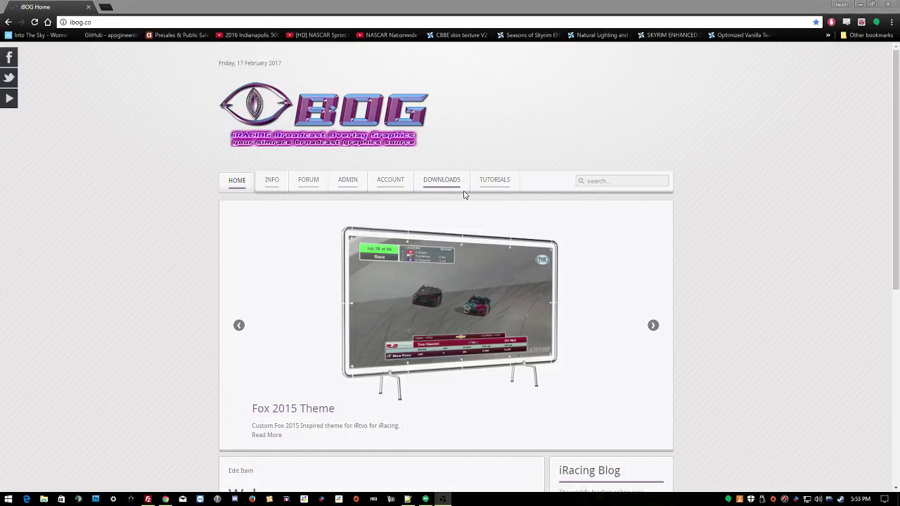
- Browse the site's downloads to the ATVO Themes V2 category and examine the Fox 2015 ATVO Theme entry
left_click(443, 180)
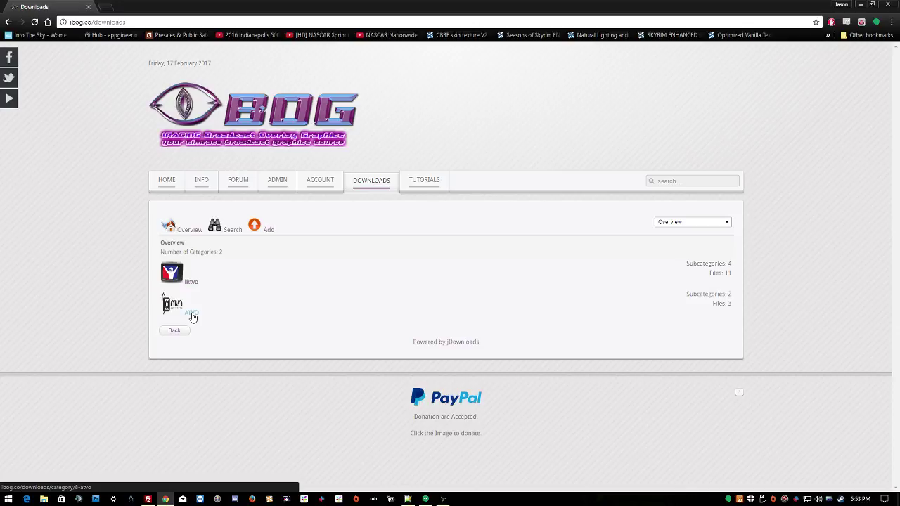
left_click(192, 314)
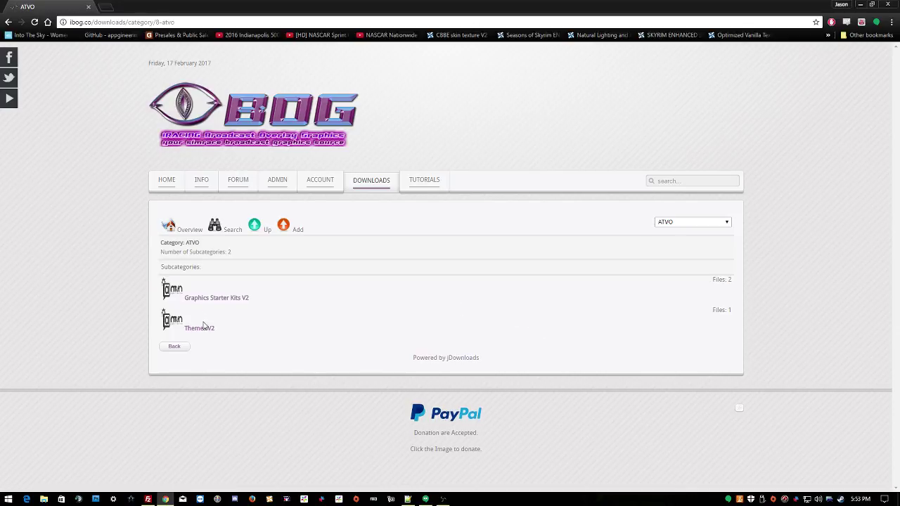
left_click(203, 335)
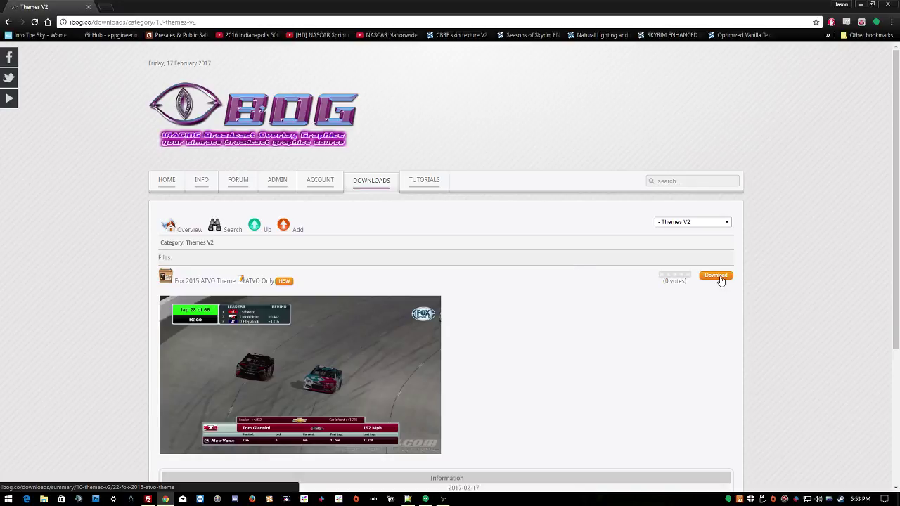
scroll(720, 280, "down", 2)
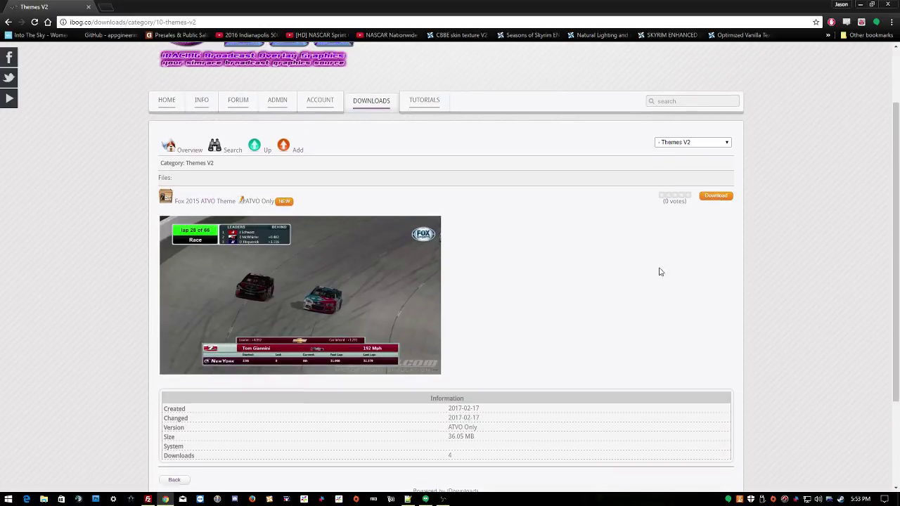
scroll(659, 269, "up", 2)
scroll(488, 271, "down", 3)
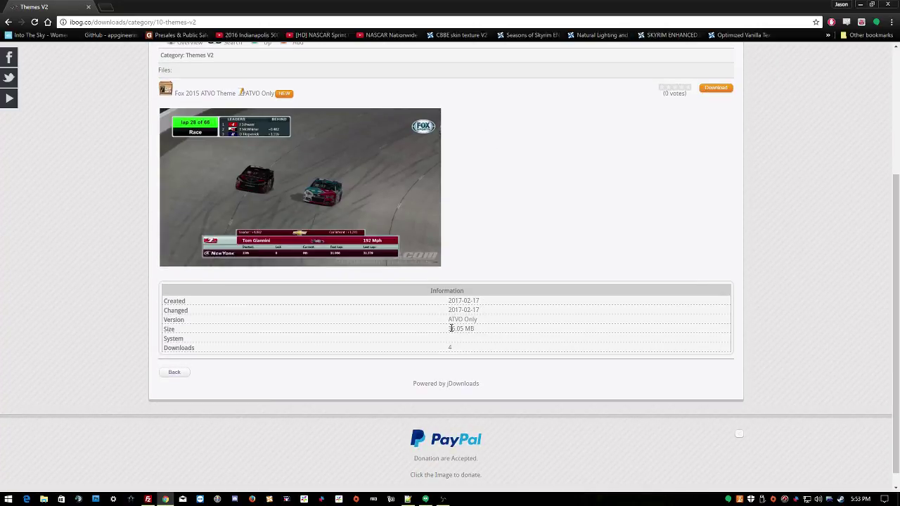
scroll(626, 261, "up", 3)
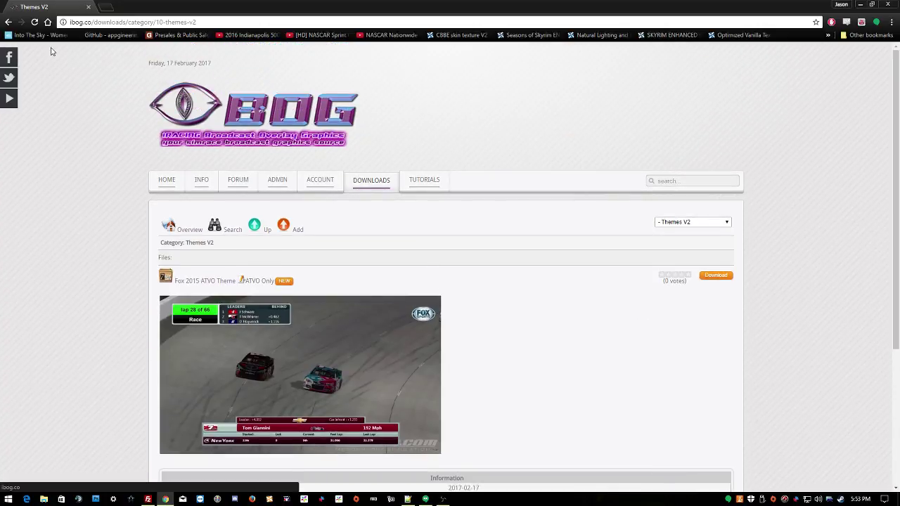
- Shrink and reposition the browser window to uncover the Fox 2015 ATVO Theme folder and ATVO Launcher on the desktop
left_click_drag(160, 4, 225, 127)
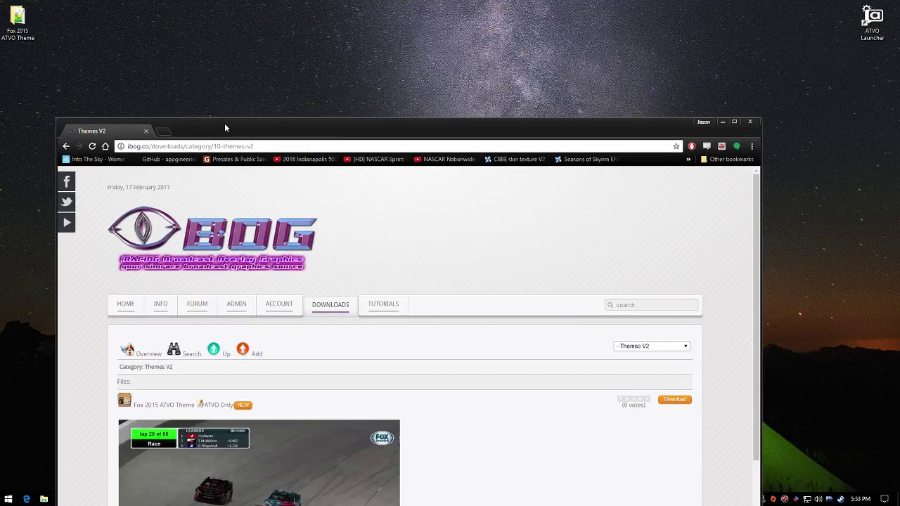
left_click(18, 17)
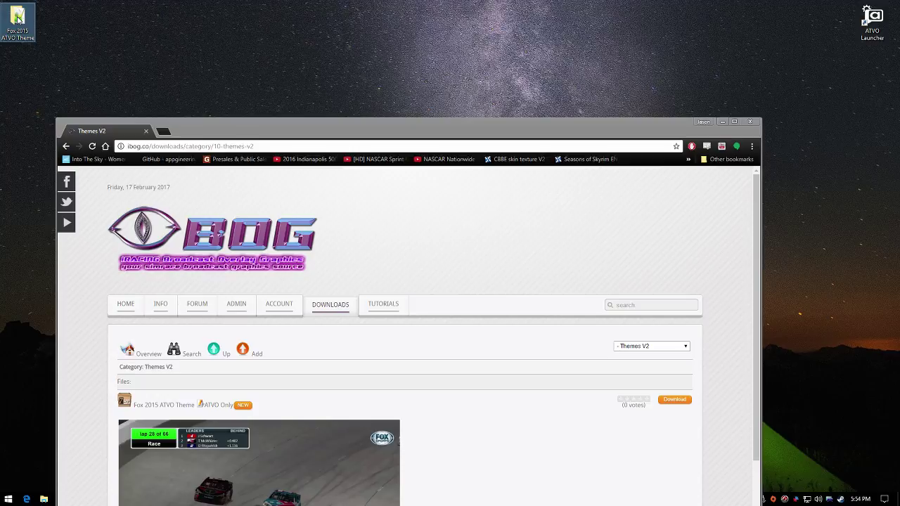
double_click(200, 120)
double_click(731, 4)
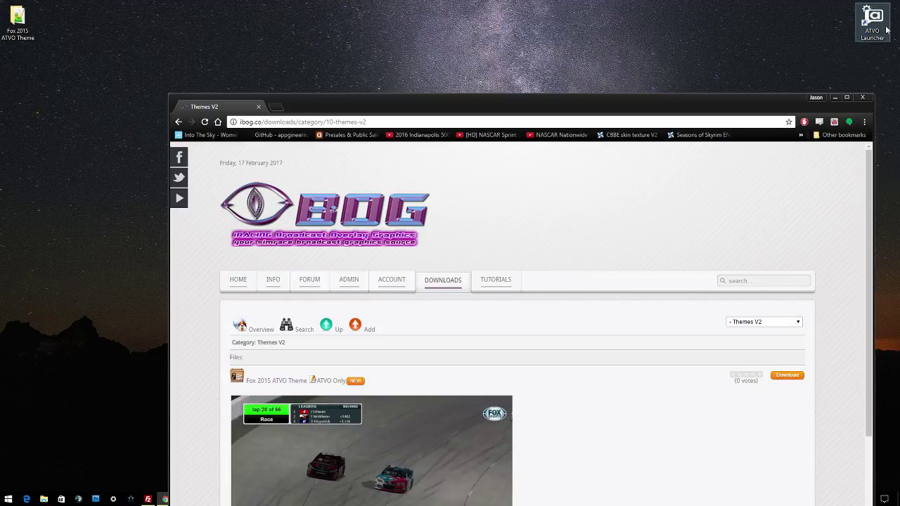
- Go to the ATVO website at atvo.appgineer.in
left_click(405, 123)
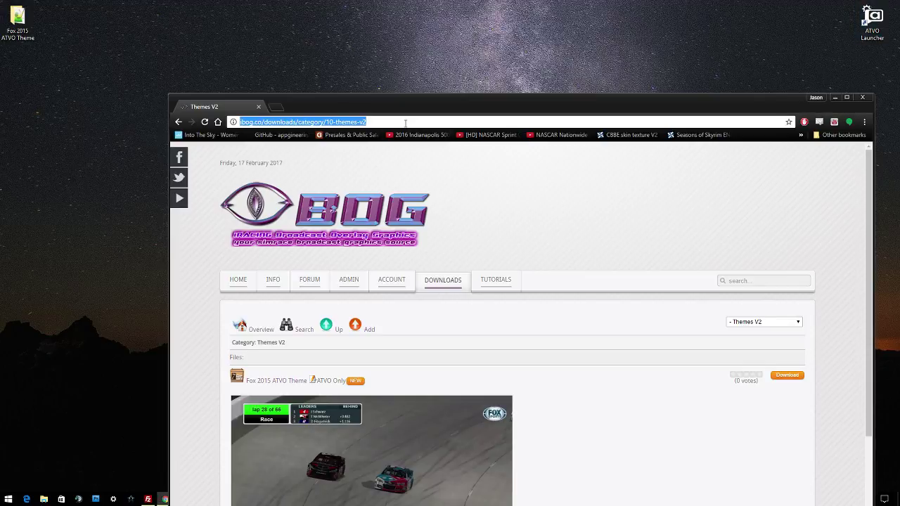
type("atv")
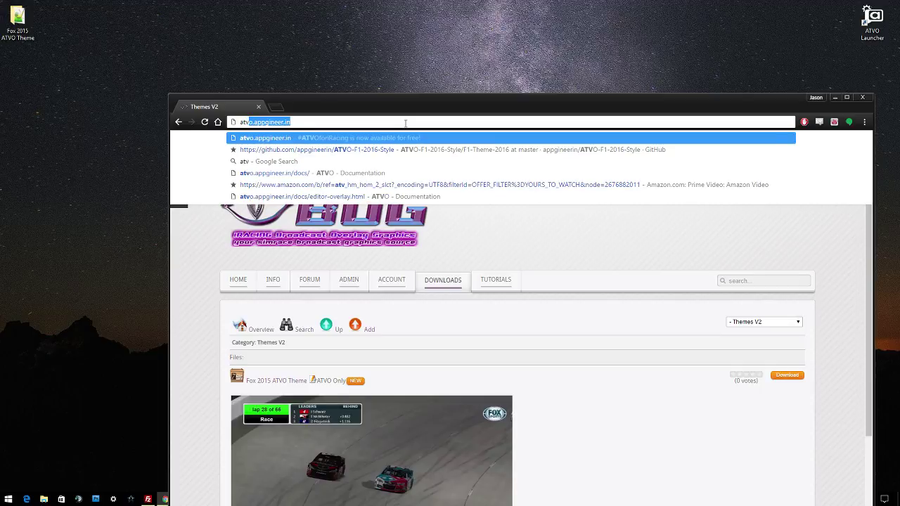
key("Return")
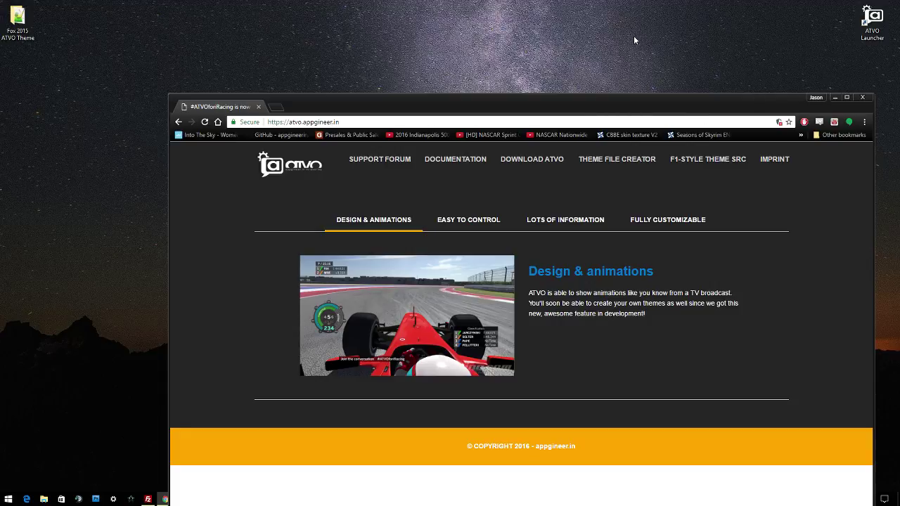
- Minimize the browser and start ATVO Launcher from the desktop
left_click(719, 80)
left_click(833, 99)
left_click(872, 23)
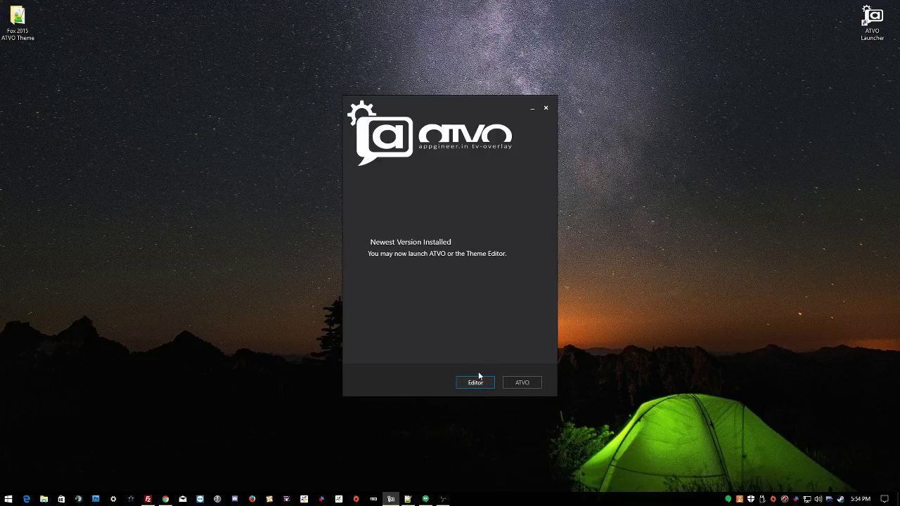
- Open the Fox 2015 ATVO Theme folder on the desktop and locate Fox 2015 ATVO.atvotheme in its Fox 2015 ATVO subfolder
double_click(24, 19)
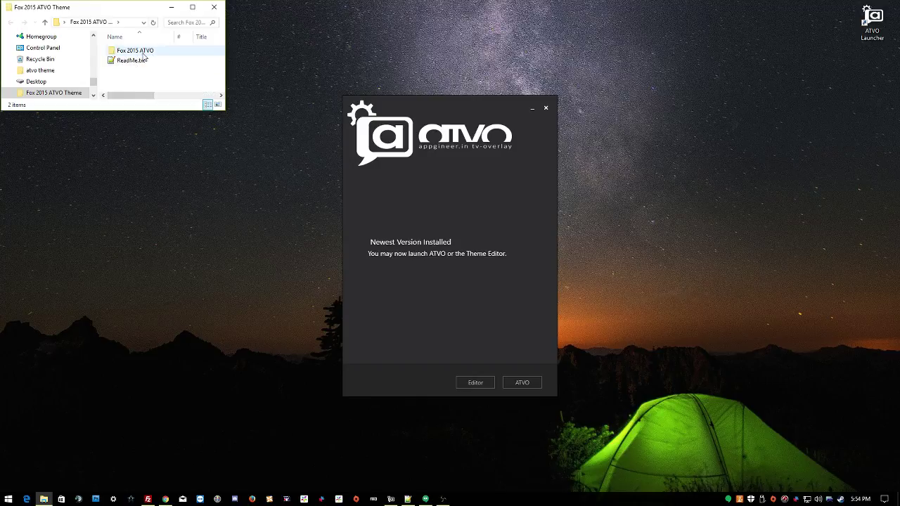
double_click(143, 54)
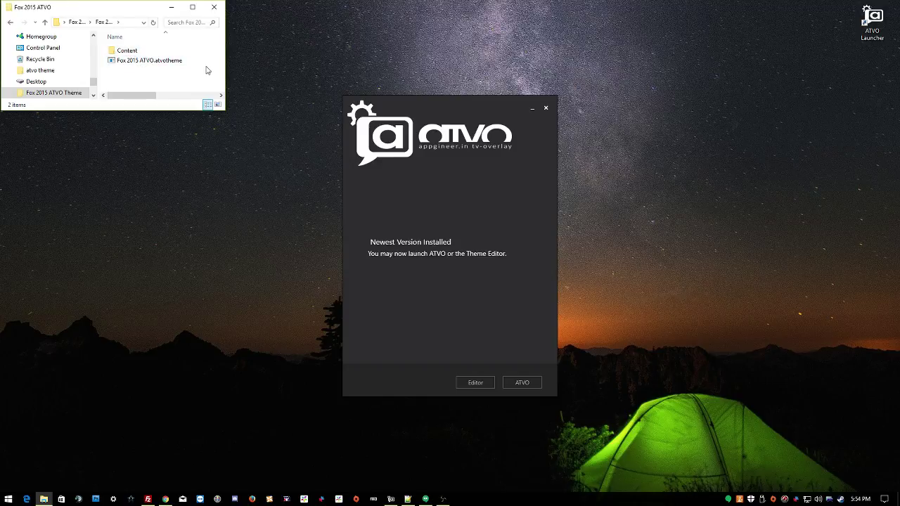
left_click(162, 61)
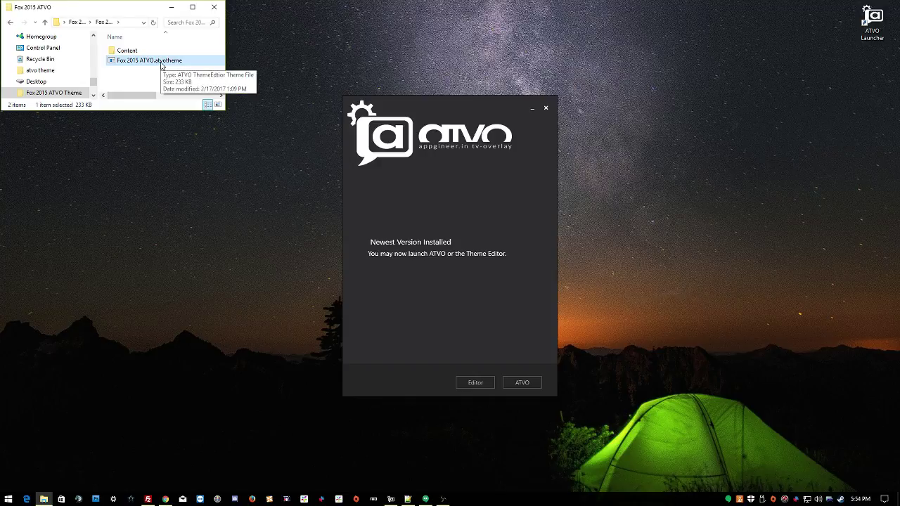
- Launch the Theme Editor from the ATVO launcher and open the theme file Fox 2015 ATVO.atvotheme
left_click(476, 382)
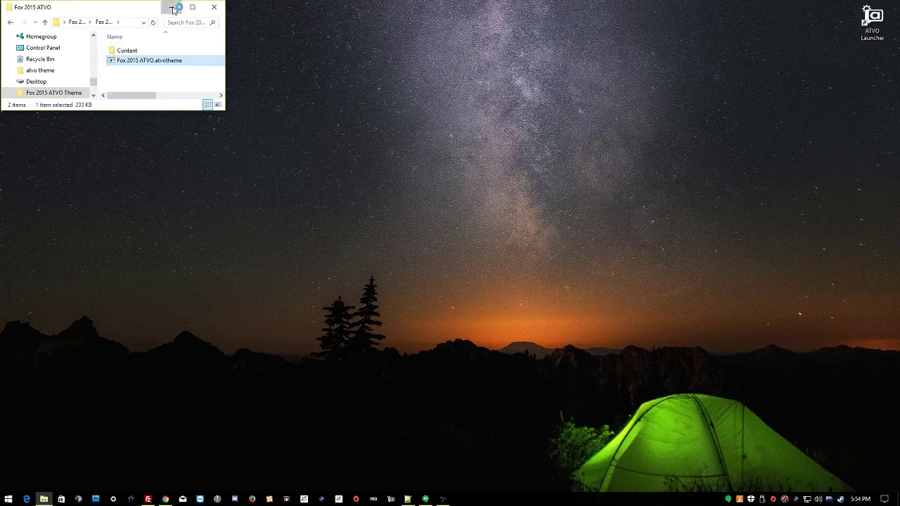
left_click(172, 8)
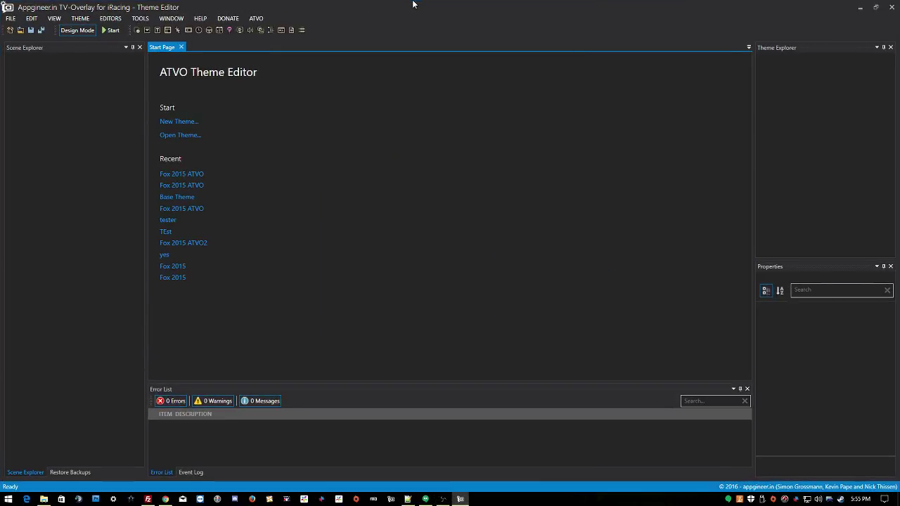
left_click(11, 19)
left_click(25, 44)
left_click(135, 74)
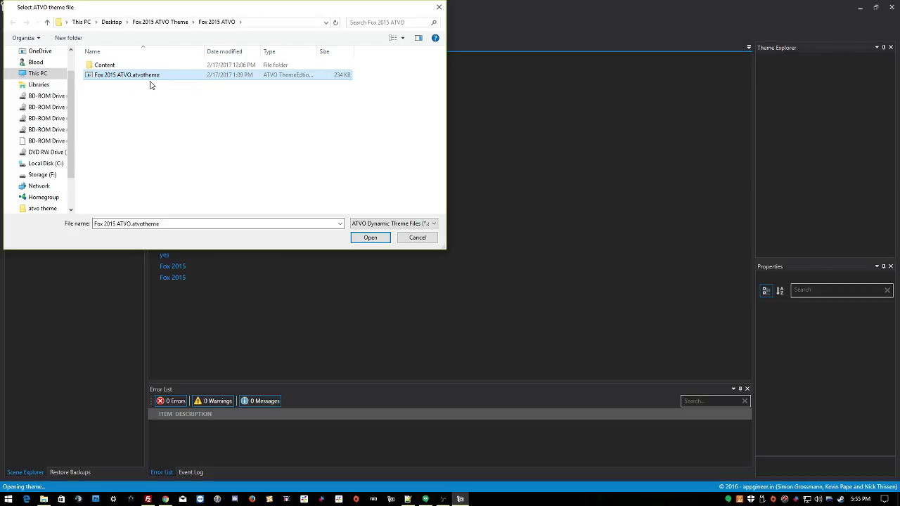
left_click(370, 237)
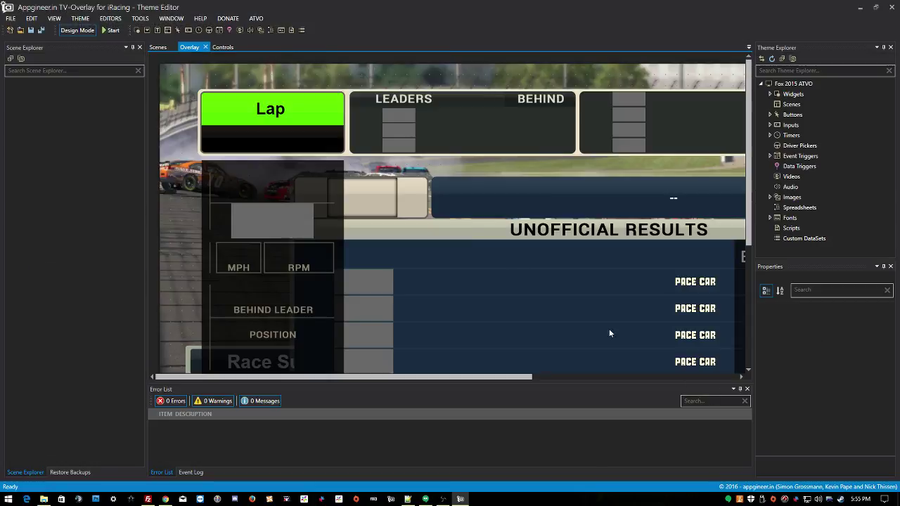
- Export the Fox 2015 ATVO theme to the Desktop as an ATVO Dynamic Theme file named whatnameyouwant
scroll(384, 208, "down", 3)
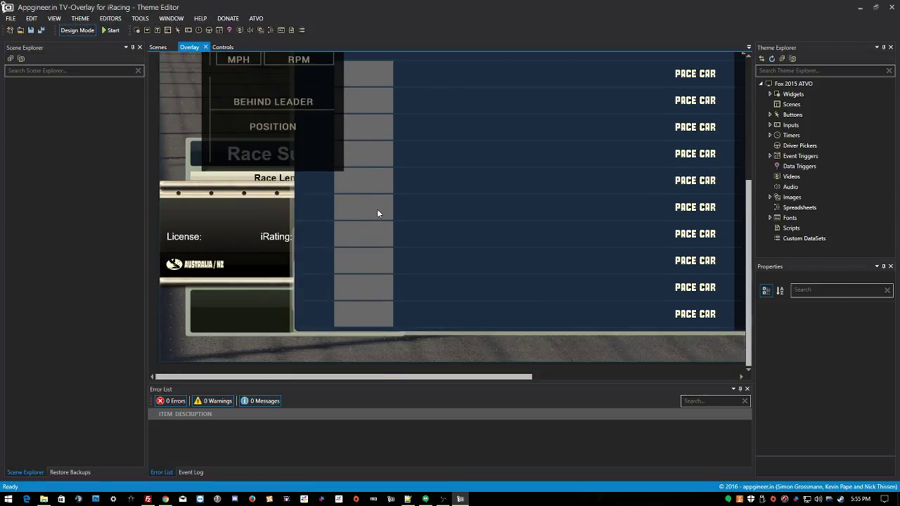
scroll(377, 209, "up", 3)
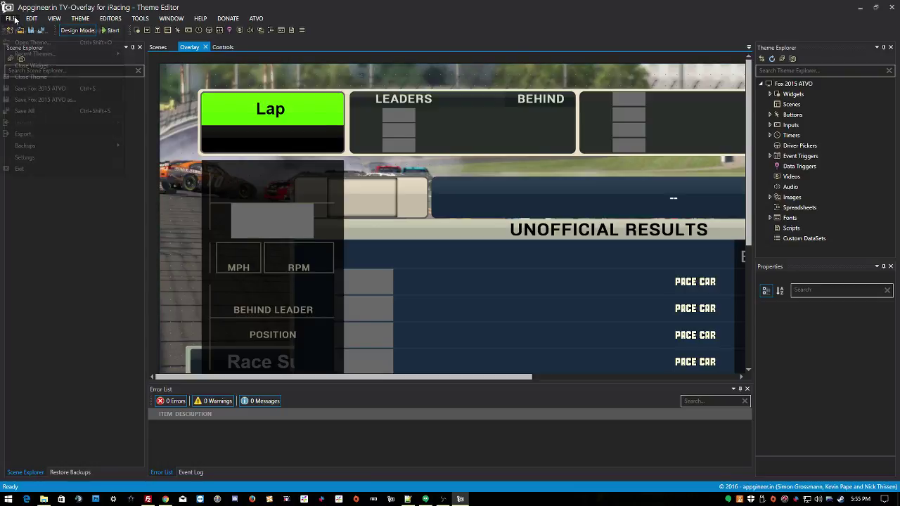
left_click(13, 19)
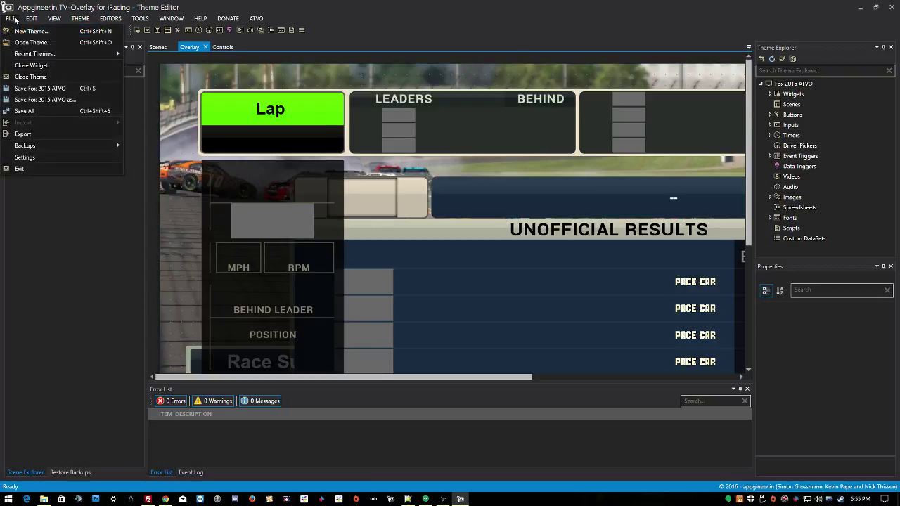
left_click(23, 134)
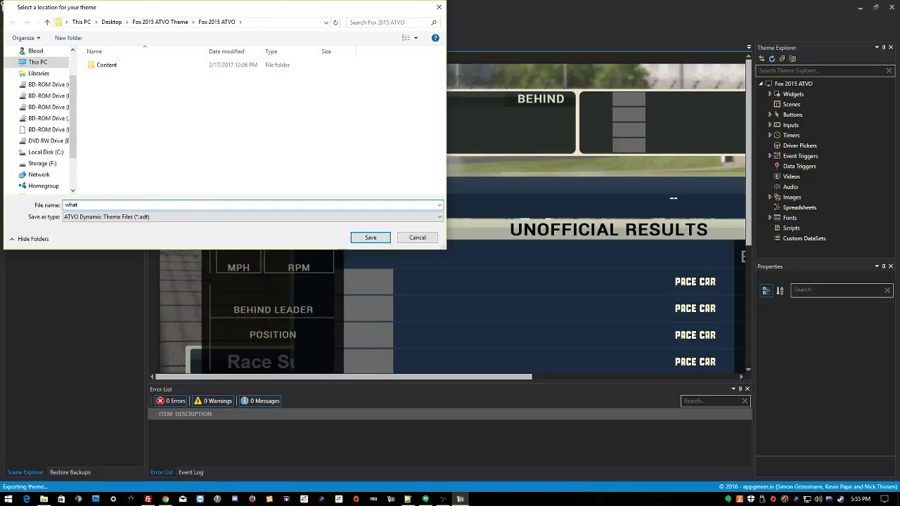
type("whatnameyouwant")
left_click(110, 23)
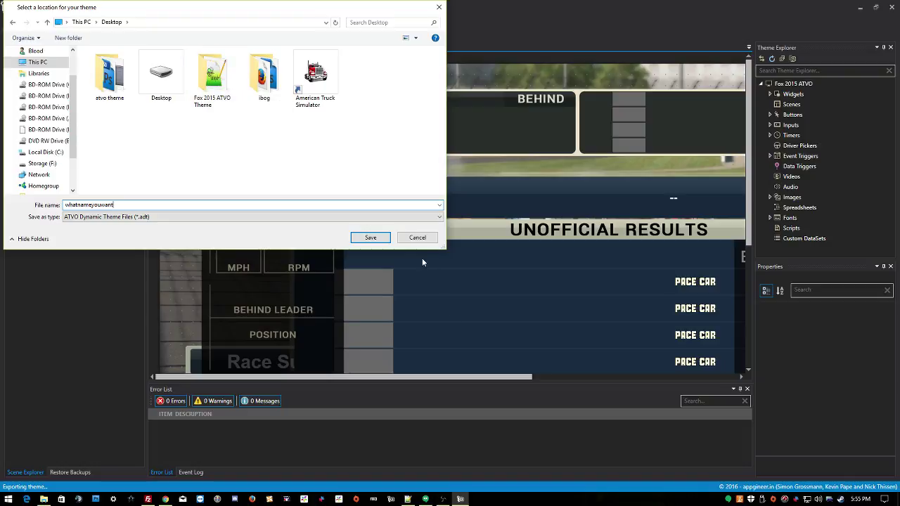
left_click(372, 238)
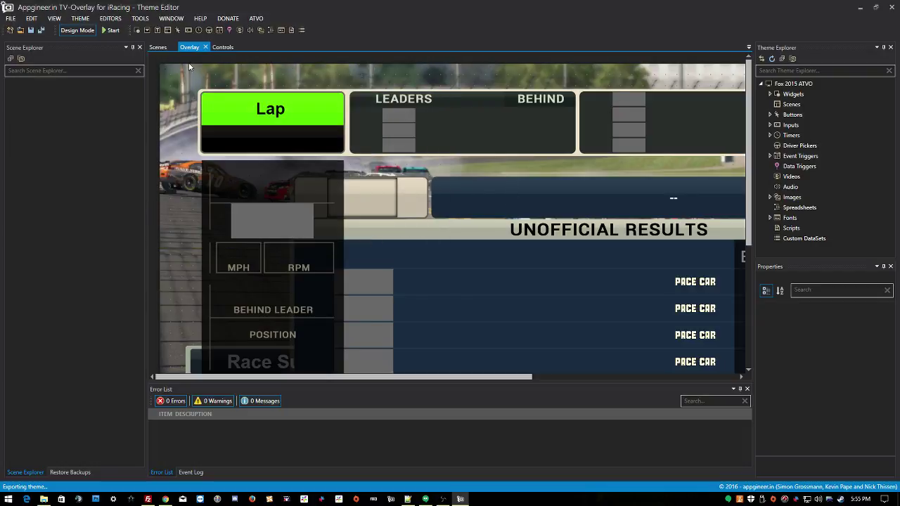
- Uncover the desktop, start the ATVO overlay application through ATVO Launcher, and minimize the Theme Editor
double_click(413, 5)
left_click_drag(507, 14, 400, 104)
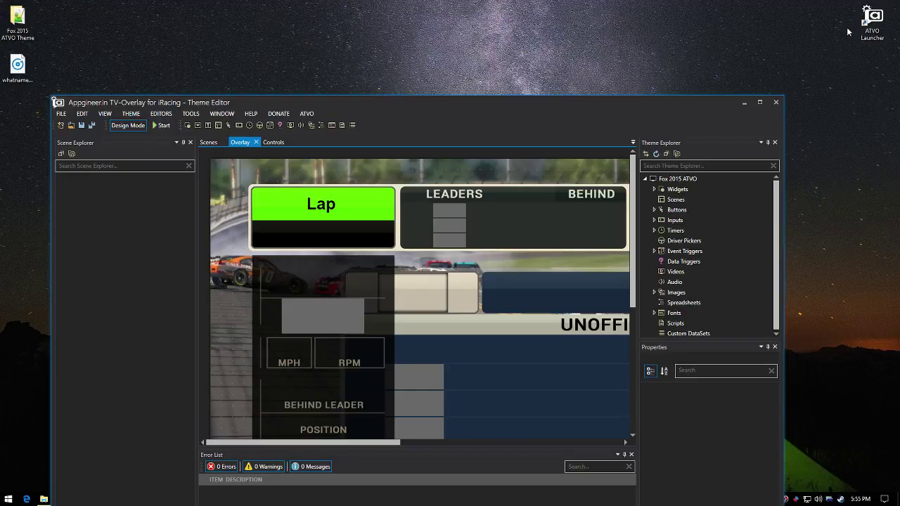
left_click(884, 14)
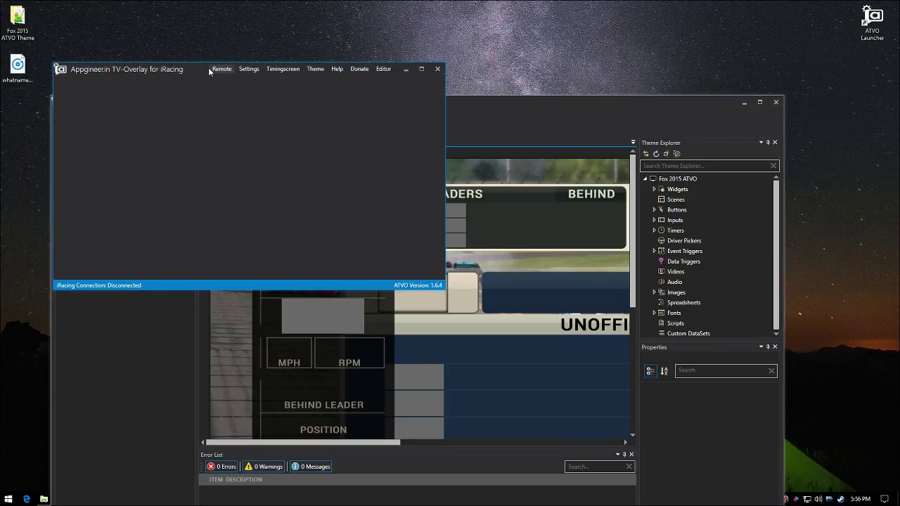
left_click(745, 108)
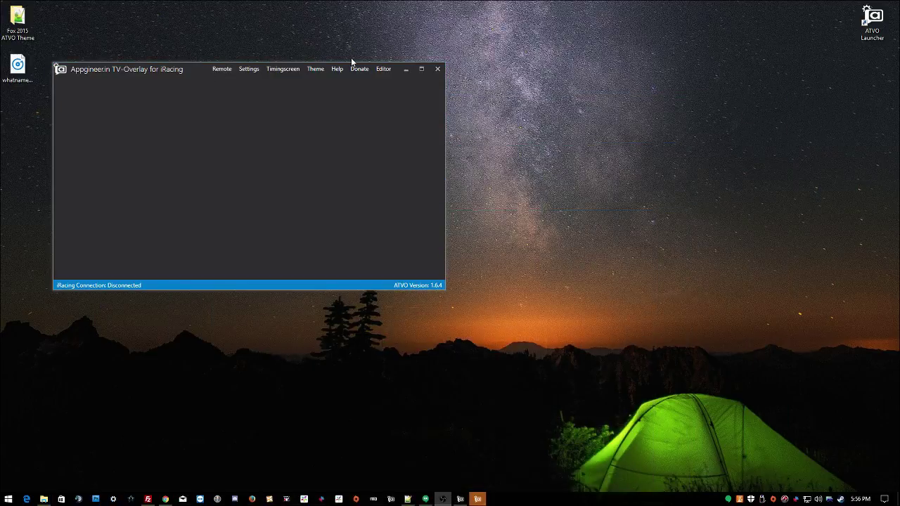
- Open the Load Theme dialog in the TV-Overlay application and move the main window clear of it
left_click(321, 70)
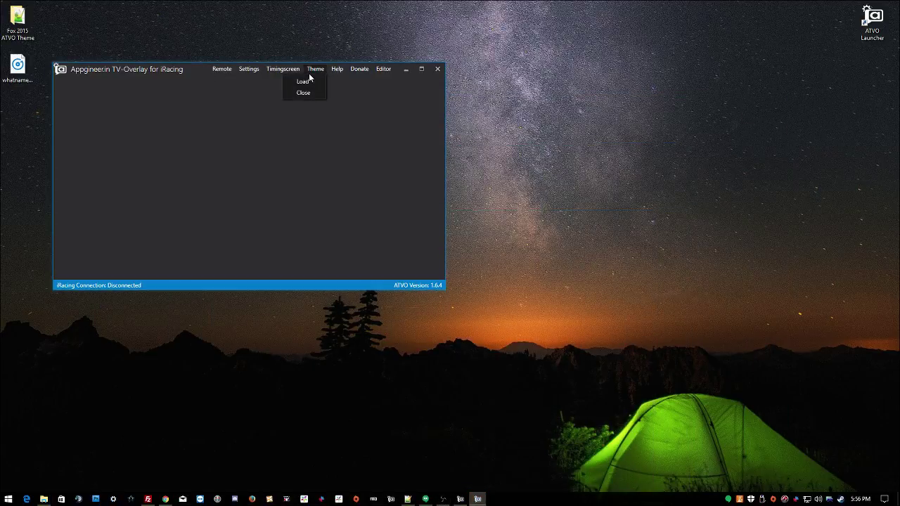
left_click(301, 80)
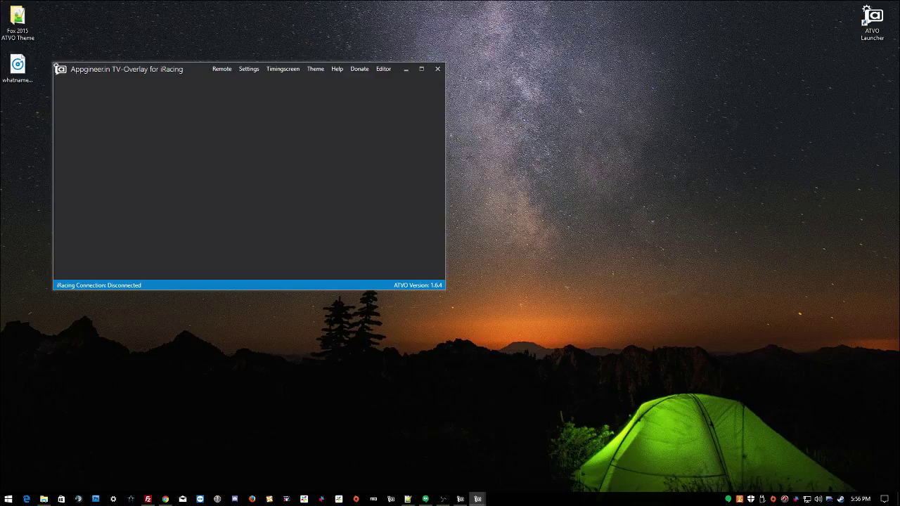
left_click_drag(204, 63, 477, 139)
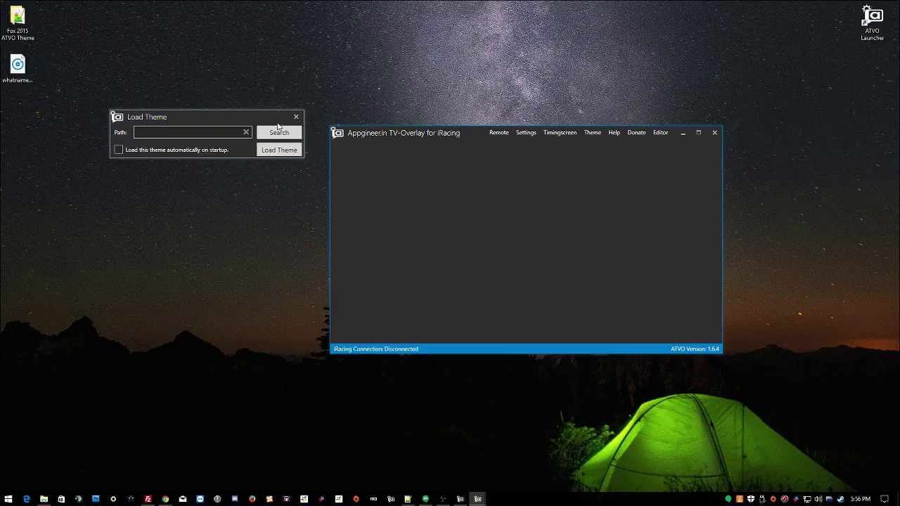
- Choose whatnameyouwant.adt from the Desktop as the theme path and load the theme
left_click(278, 131)
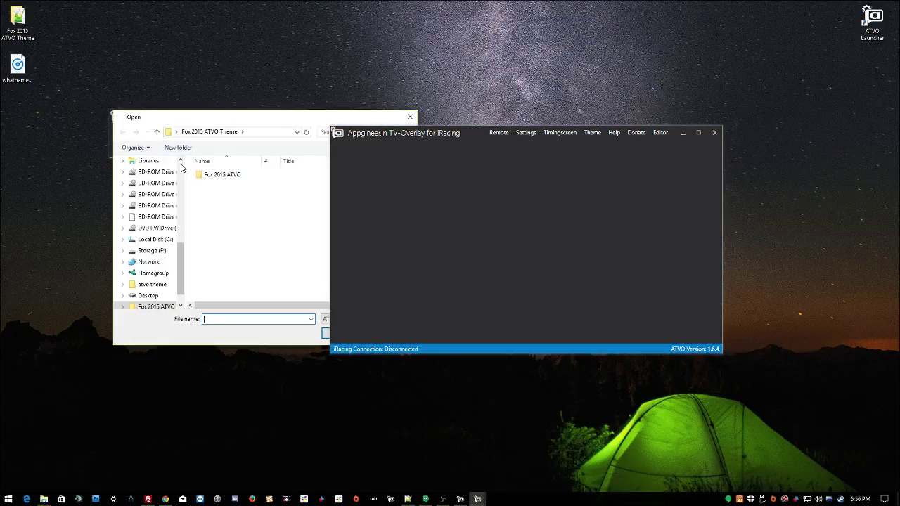
scroll(181, 167, "up", 8)
left_click(144, 178)
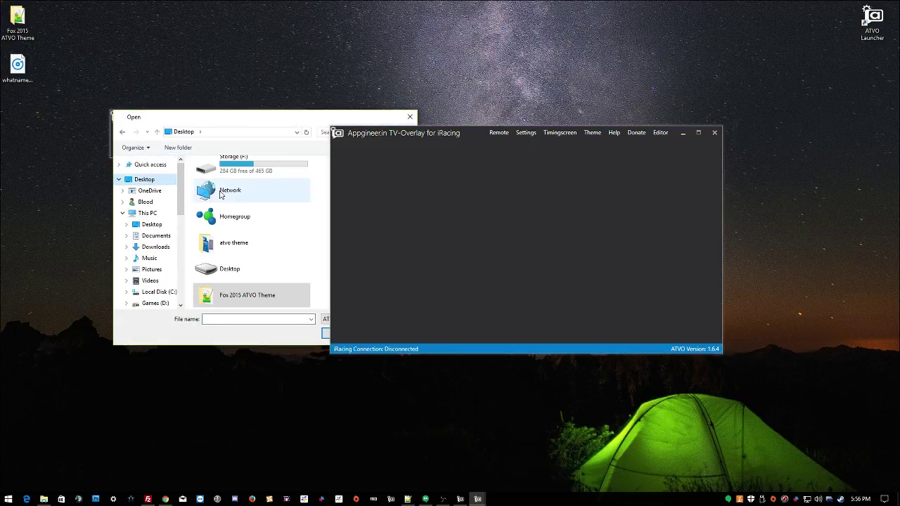
scroll(239, 211, "down", 3)
left_click(301, 301)
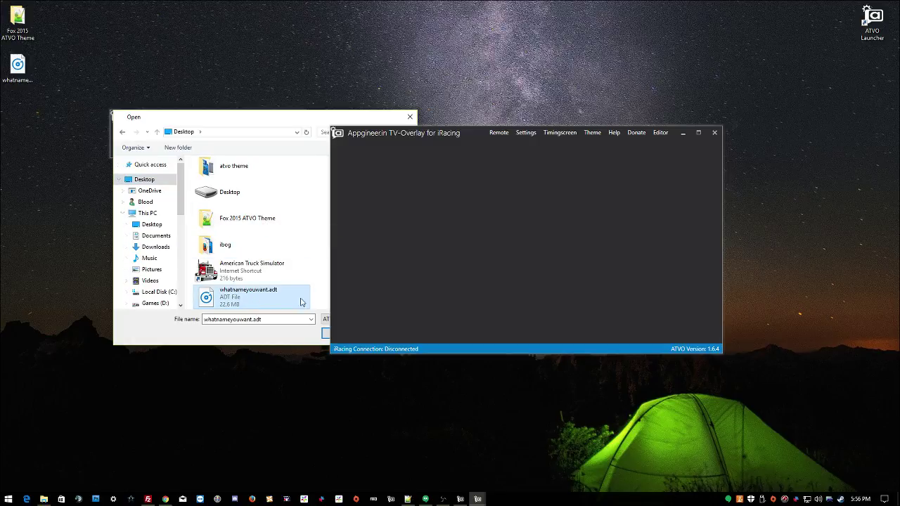
left_click(325, 334)
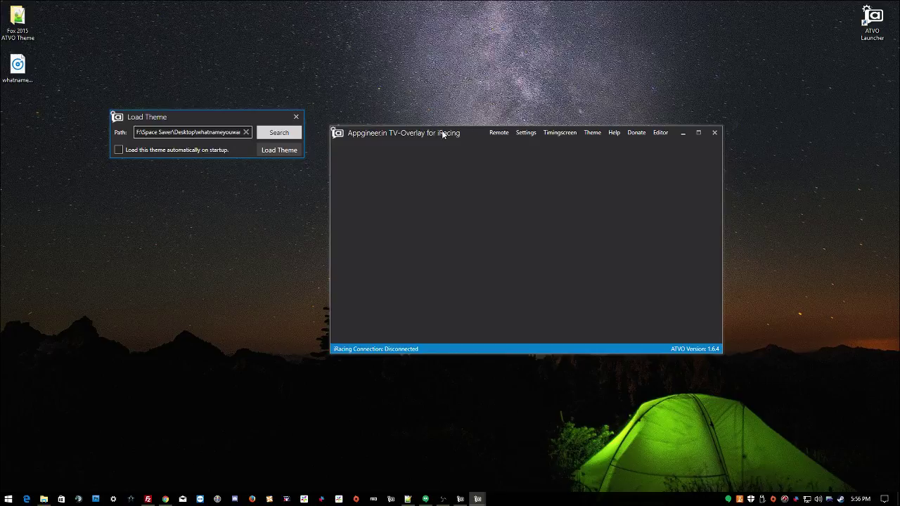
left_click(461, 134)
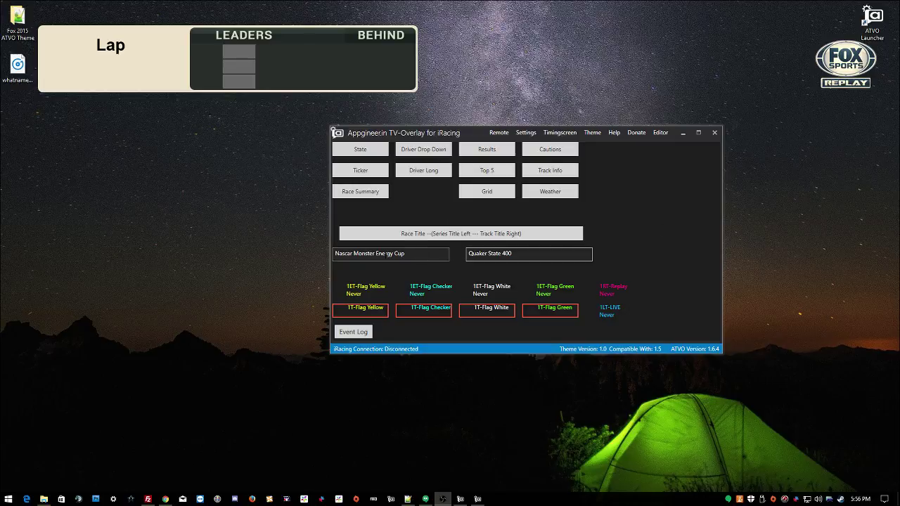
- Show the Race Title graphic, and append dfgtdf to the series title and dfgdfg to the track title
left_click_drag(478, 140, 593, 33)
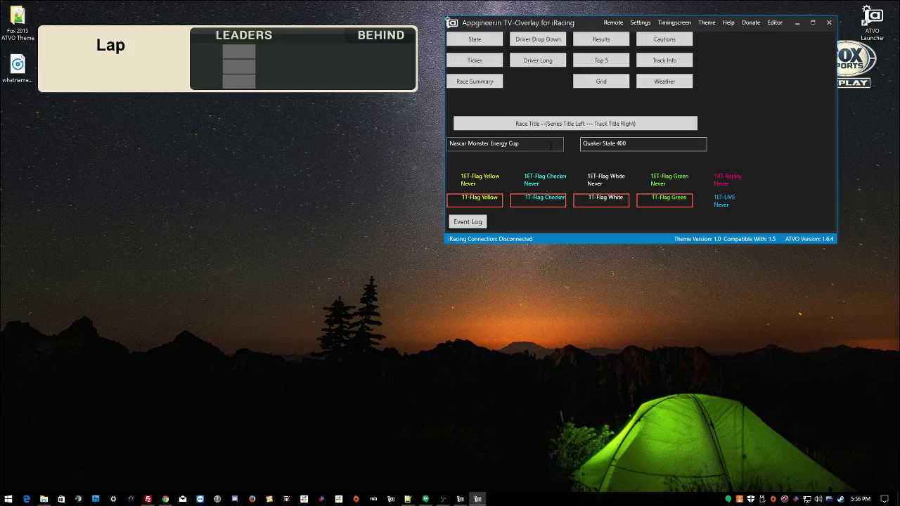
left_click(564, 127)
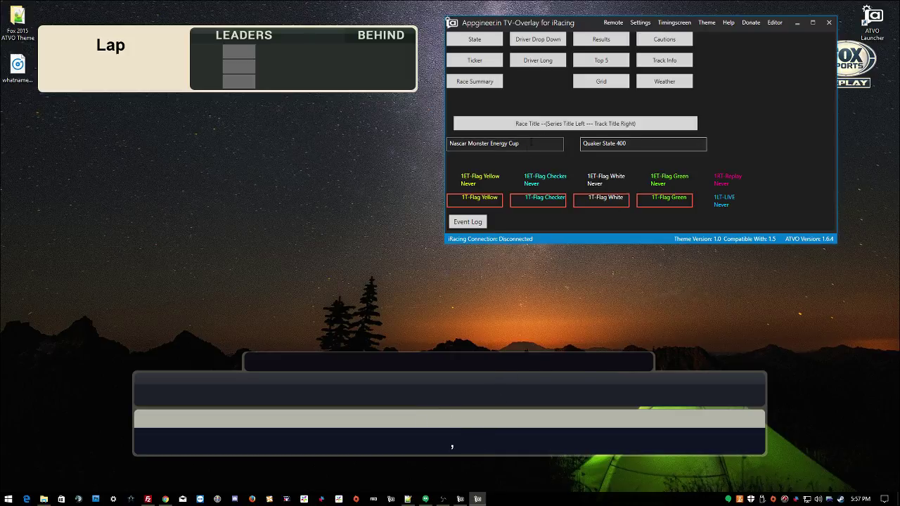
left_click(531, 143)
type("dfgtdf")
left_click(643, 145)
type("dfgdfg")
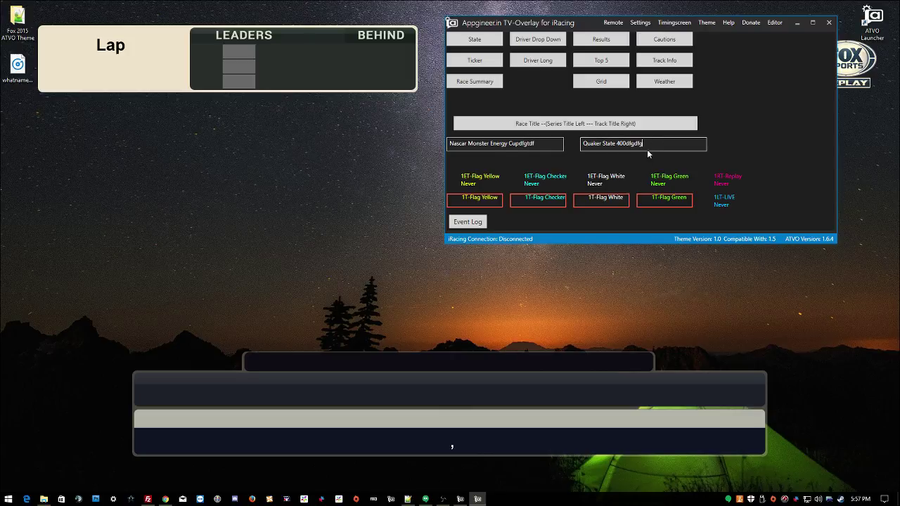
- Leave the track title field and hide the Race Title graphic from the overlay
left_click(749, 155)
double_click(698, 144)
key("ctrl+a")
left_click(580, 124)
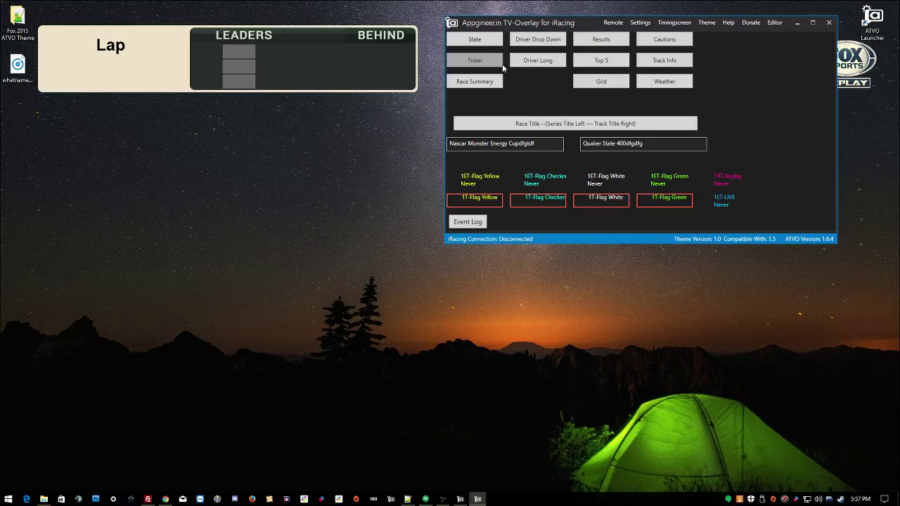